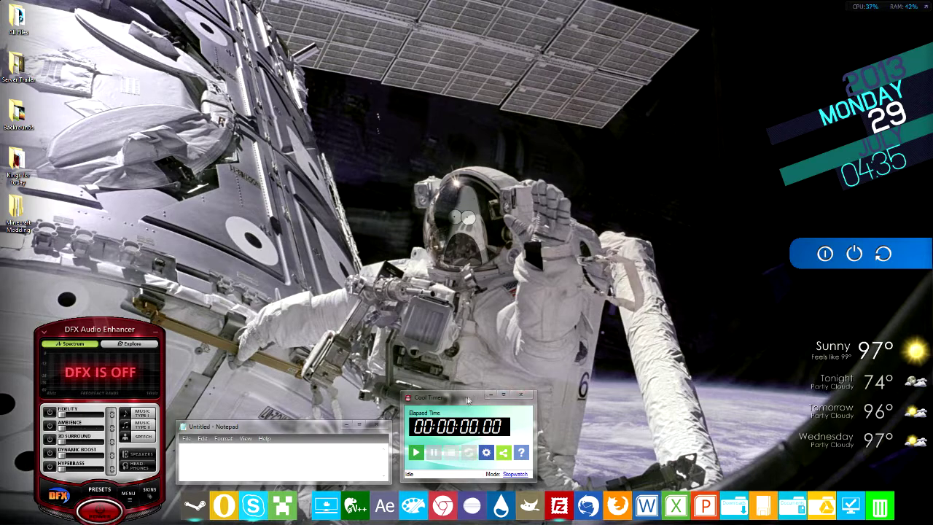
# - Time GIMP's launch with the Cool Timer stopwatch and record 6.0 in the blank Notepad document
pyautogui.moveTo(468, 400); pyautogui.dragTo(599, 456)
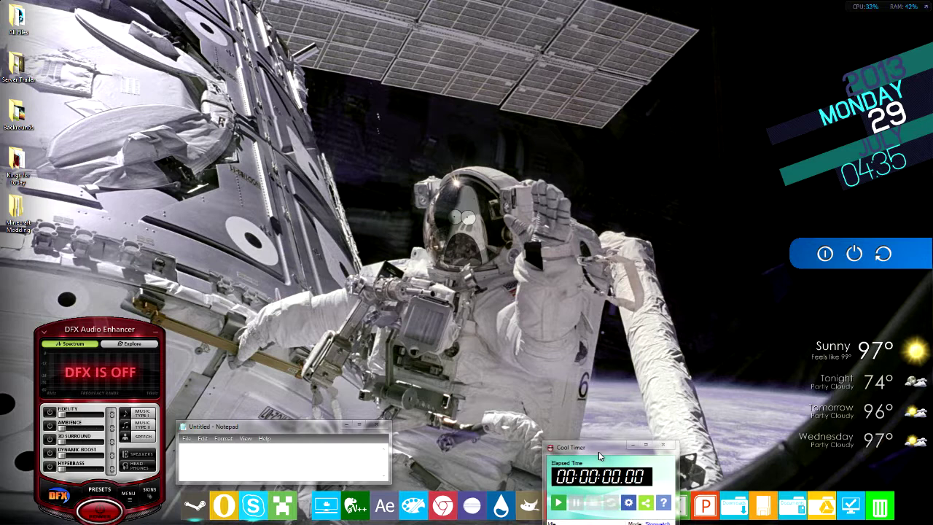
pyautogui.click(559, 502)
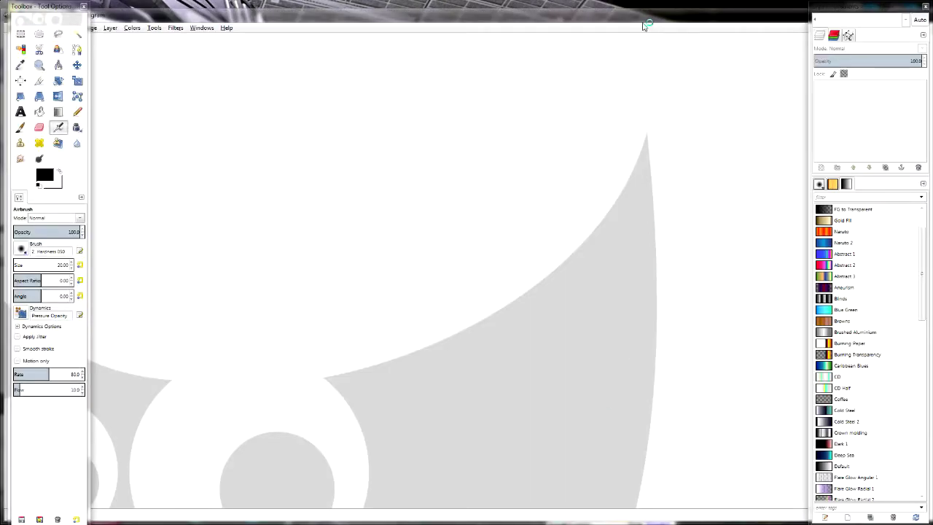
pyautogui.moveTo(644, 24); pyautogui.dragTo(559, 509)
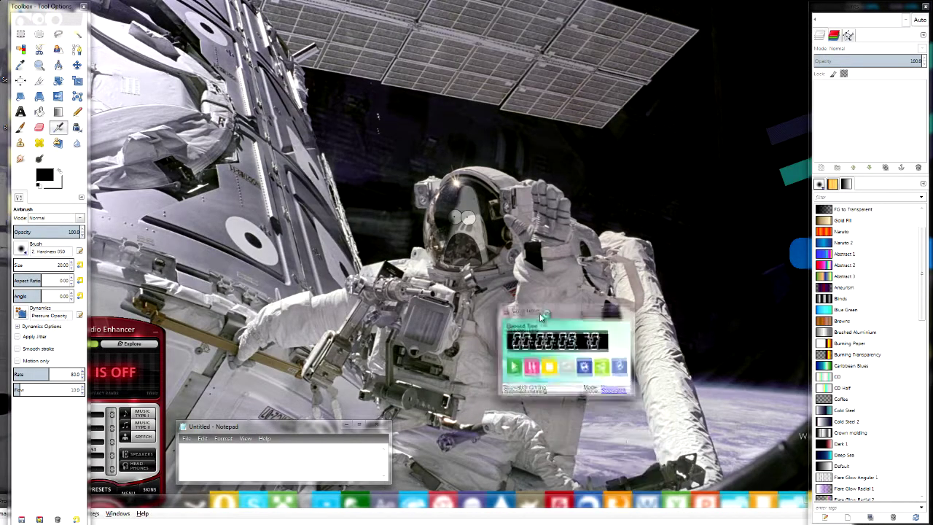
pyautogui.moveTo(541, 317); pyautogui.dragTo(539, 314)
pyautogui.click(332, 453)
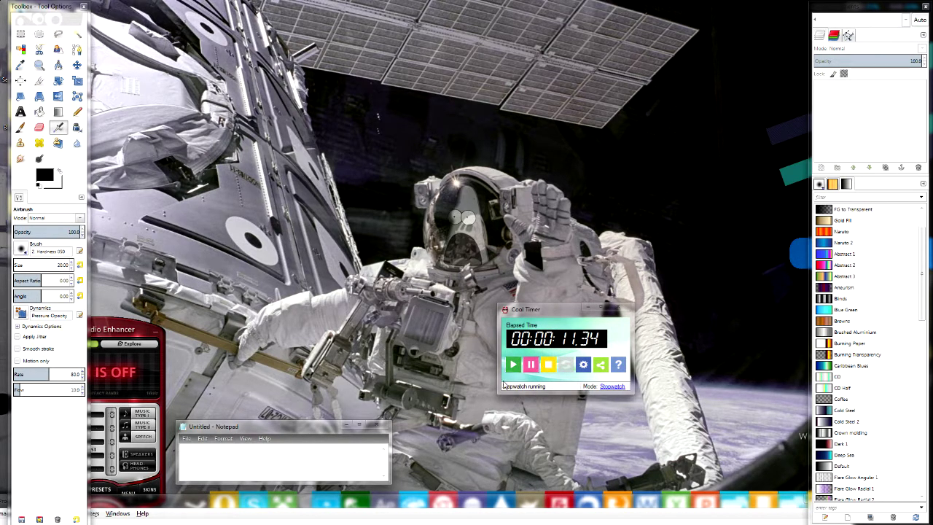
pyautogui.click(548, 365)
pyautogui.click(283, 455)
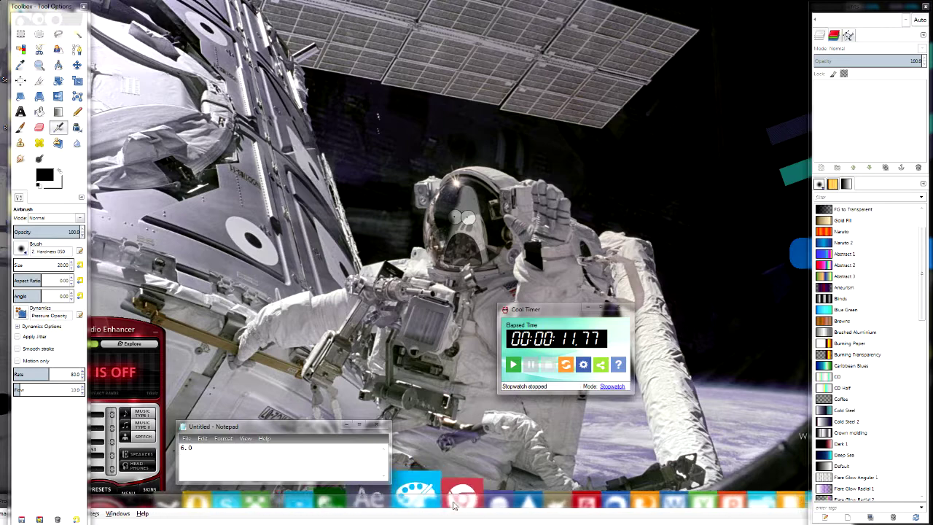
# - Bring the GIMP image window back into view and close GIMP
pyautogui.moveTo(406, 504); pyautogui.dragTo(416, 5)
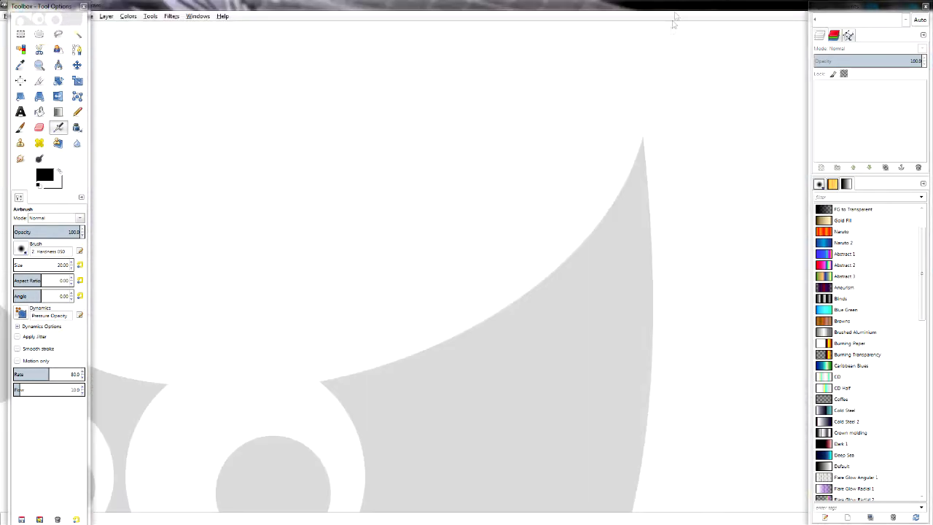
pyautogui.moveTo(674, 13); pyautogui.dragTo(608, 147)
pyautogui.click(660, 138)
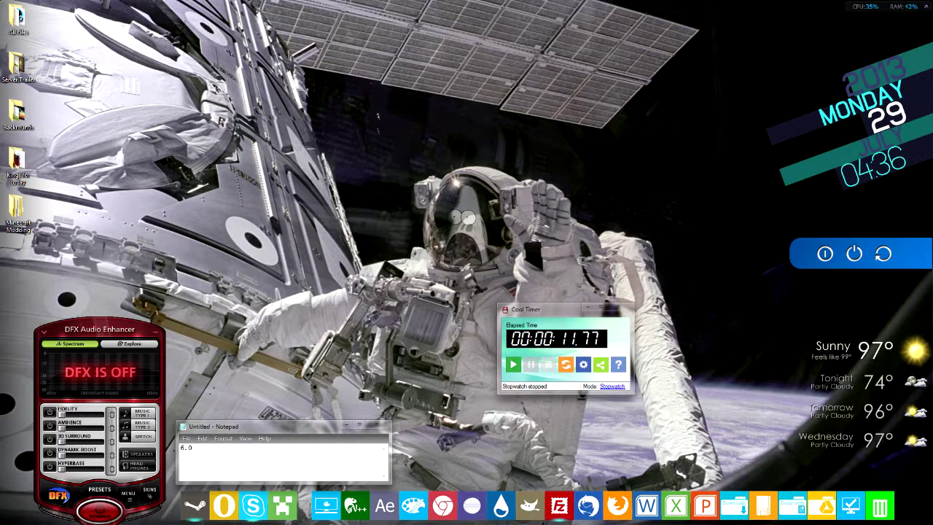
# - From the Program Files folder, open GIMP 2 > share > gimp > 2.0 > brushes
pyautogui.moveTo(524, 138); pyautogui.dragTo(447, 89)
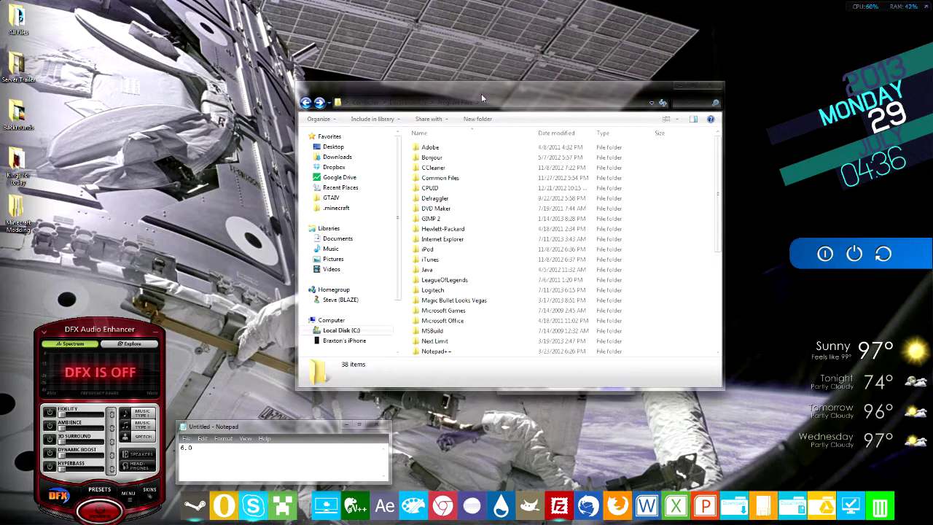
pyautogui.doubleClick(459, 219)
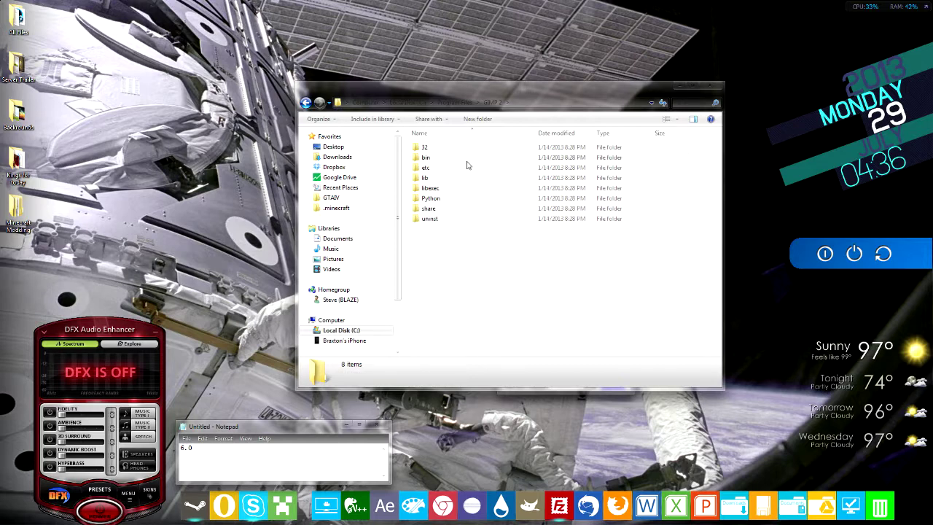
pyautogui.doubleClick(440, 209)
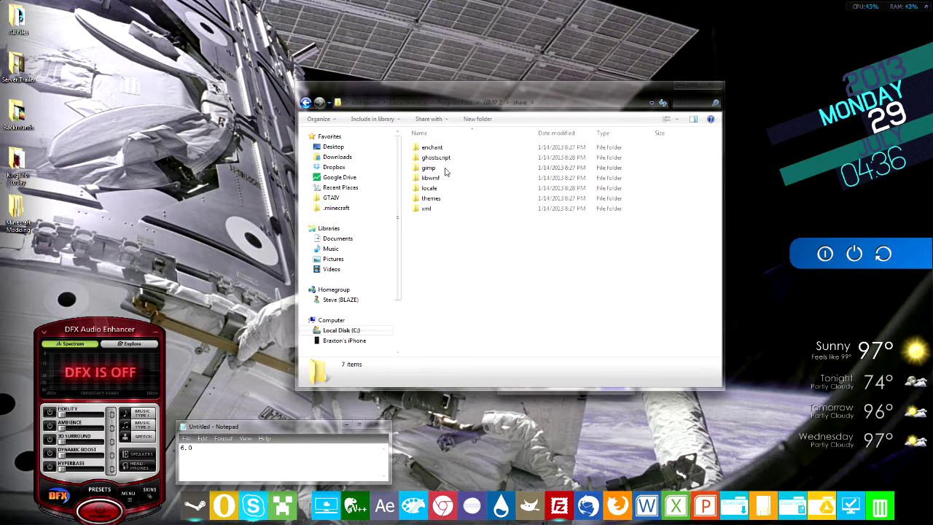
pyautogui.doubleClick(430, 168)
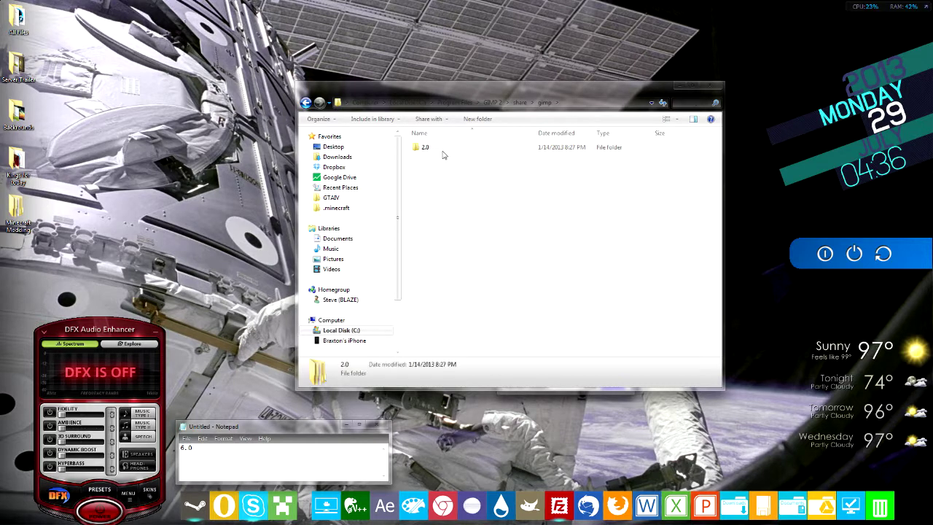
pyautogui.doubleClick(442, 150)
pyautogui.doubleClick(442, 148)
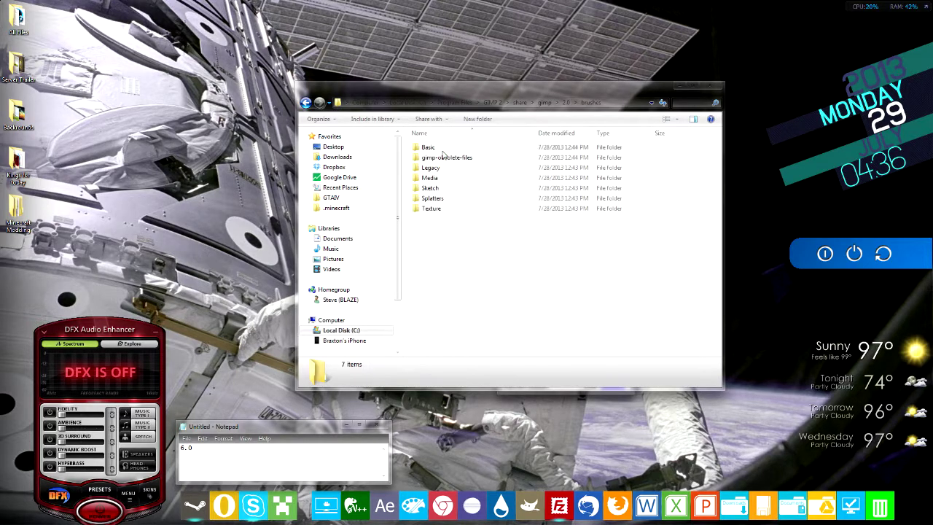
# - Examine the brush files inside the Basic and gimp-obsolete-files folders, returning to the brushes folder
pyautogui.moveTo(614, 254); pyautogui.dragTo(457, 227)
pyautogui.doubleClick(438, 147)
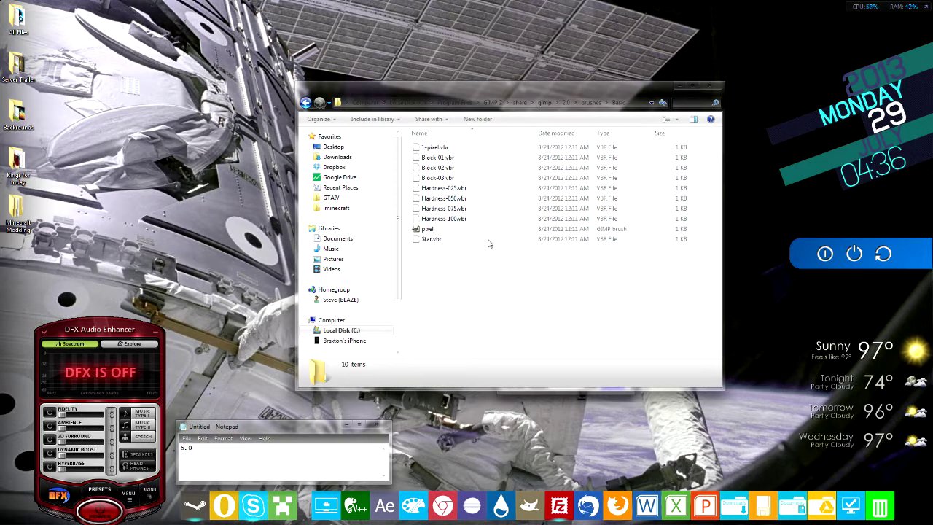
pyautogui.click(305, 103)
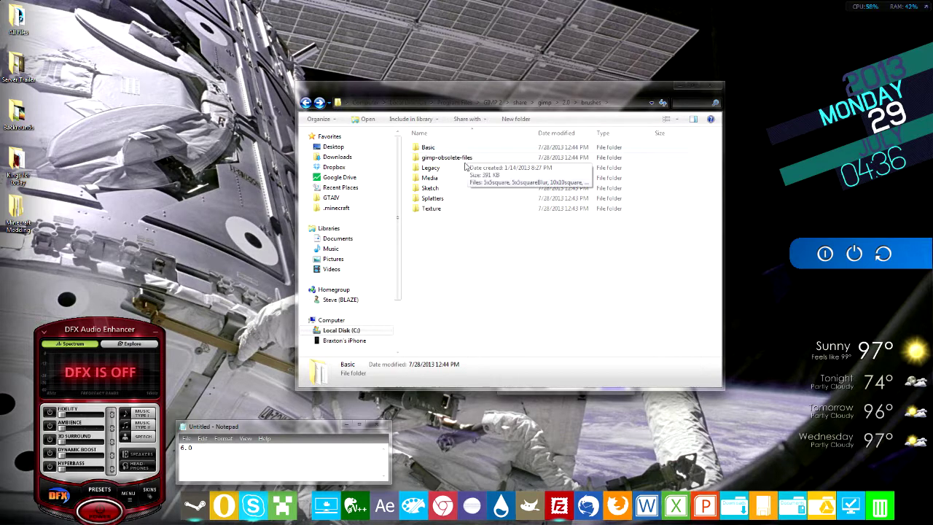
pyautogui.doubleClick(465, 158)
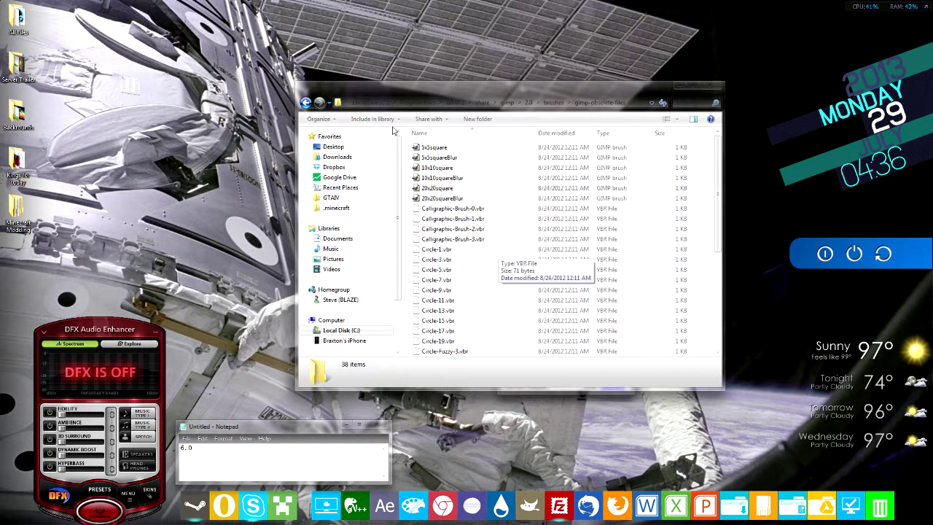
pyautogui.click(306, 103)
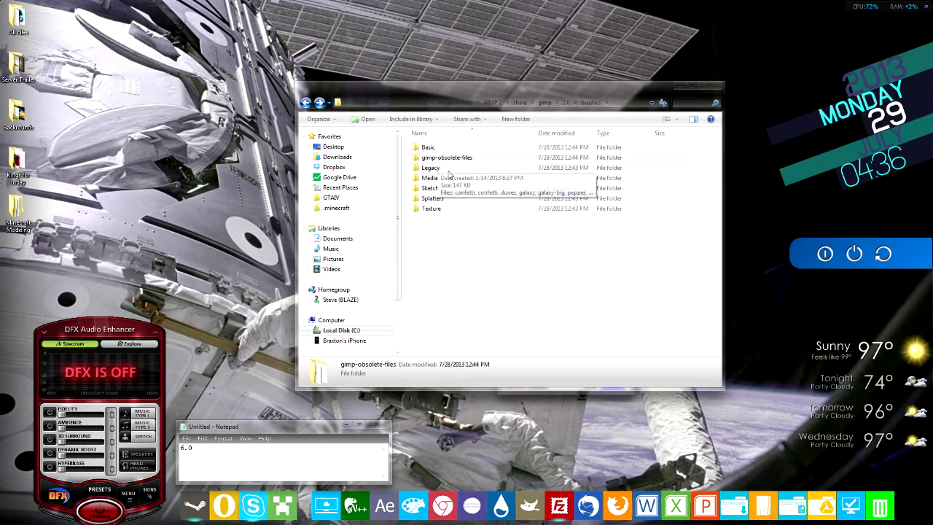
pyautogui.doubleClick(428, 148)
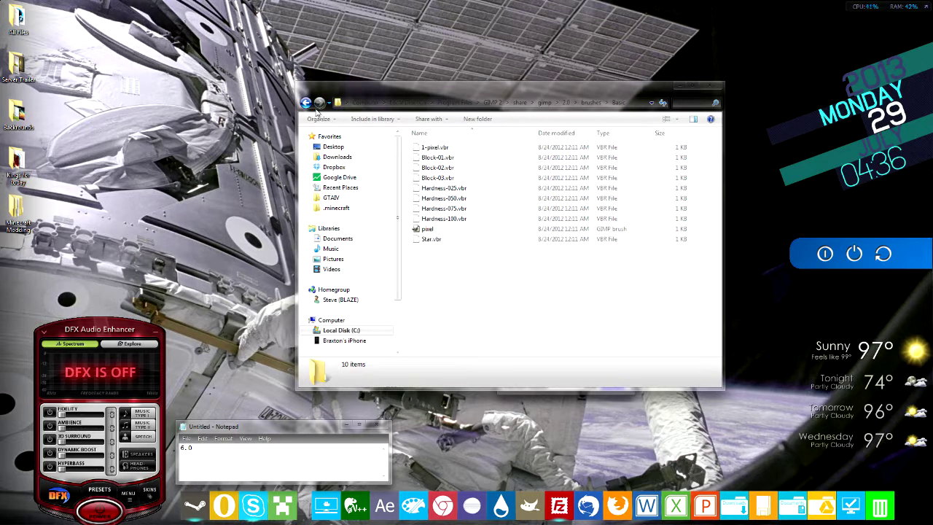
pyautogui.click(306, 105)
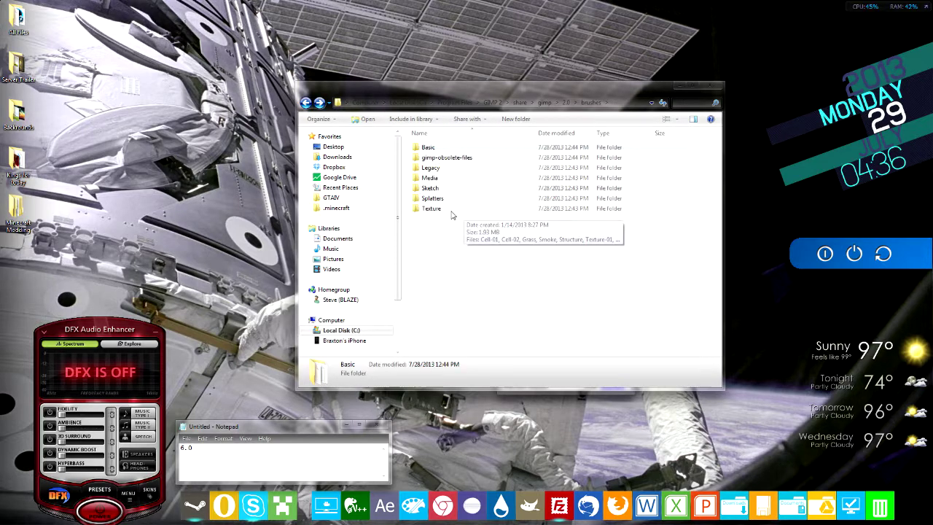
# - Cut every brush file in the Basic folder except 1-pixel.vbr
pyautogui.moveTo(403, 244); pyautogui.dragTo(478, 253)
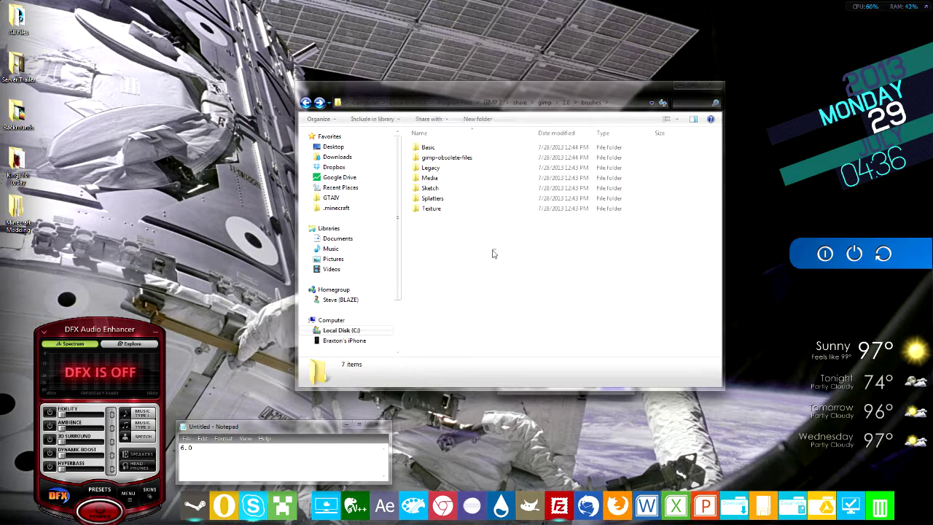
pyautogui.click(472, 158)
pyautogui.doubleClick(437, 149)
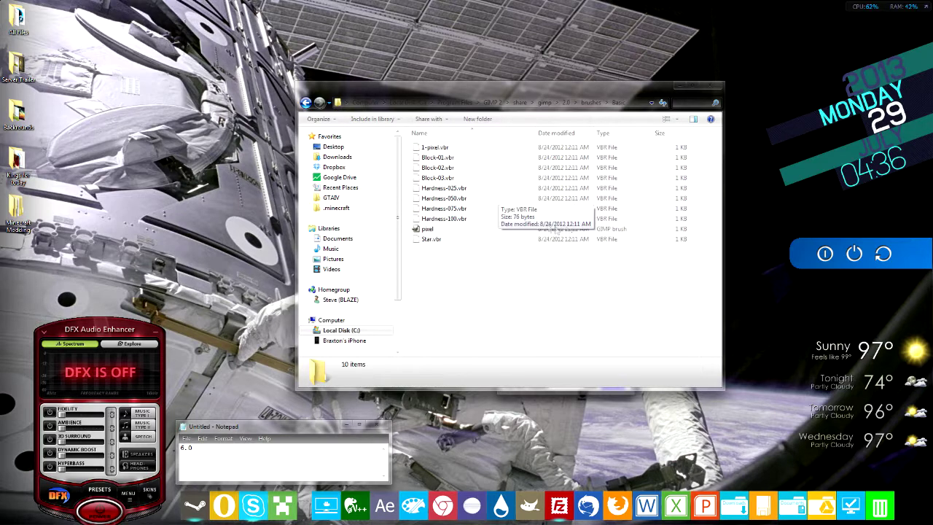
pyautogui.moveTo(518, 287); pyautogui.dragTo(413, 306)
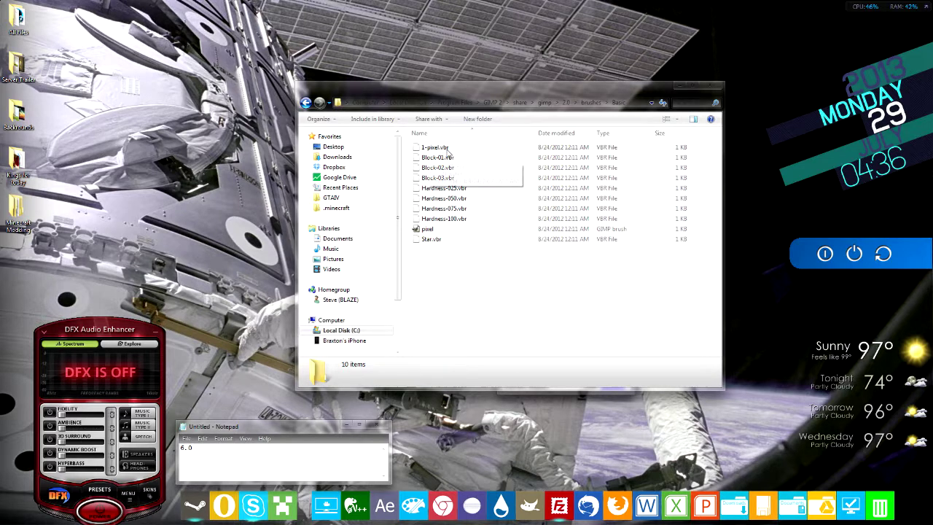
pyautogui.moveTo(484, 262); pyautogui.dragTo(443, 160)
pyautogui.rightClick(443, 162)
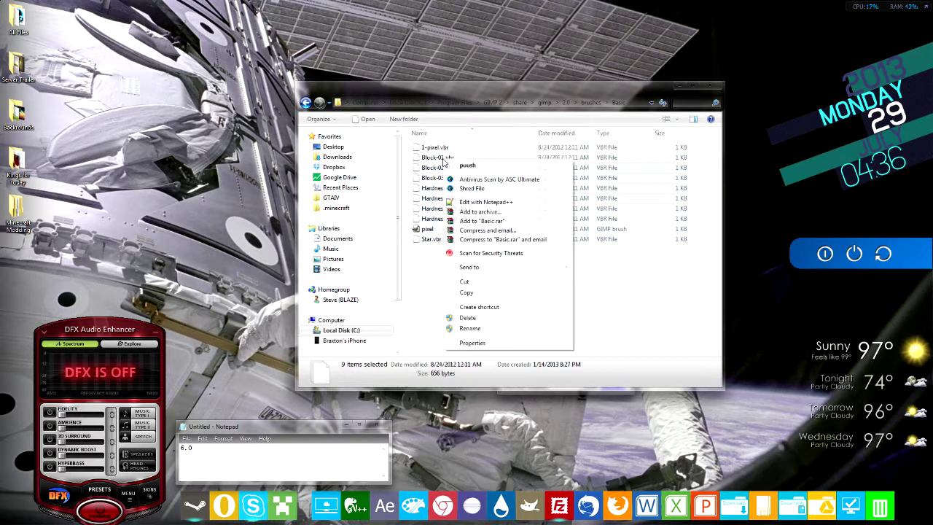
pyautogui.click(474, 283)
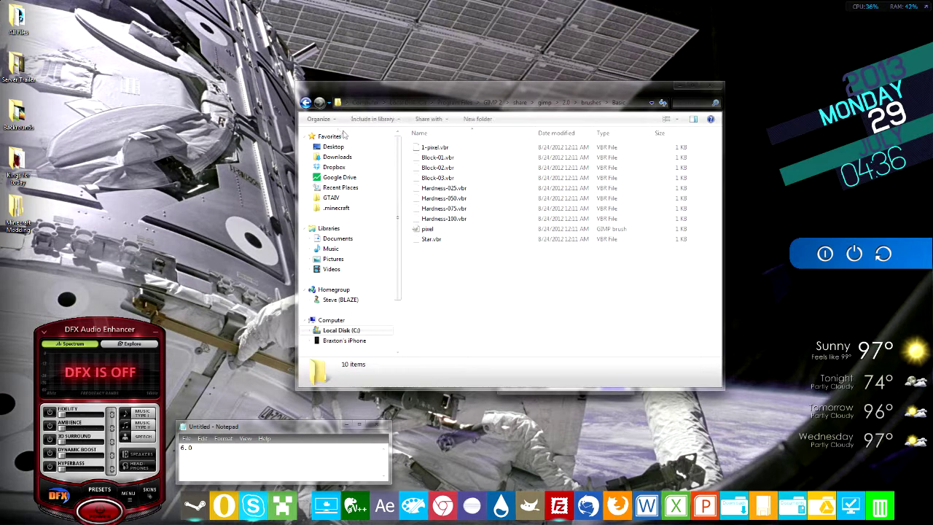
# - Paste the cut brush files into the gimp-obsolete-files folder
pyautogui.click(306, 103)
pyautogui.click(435, 159)
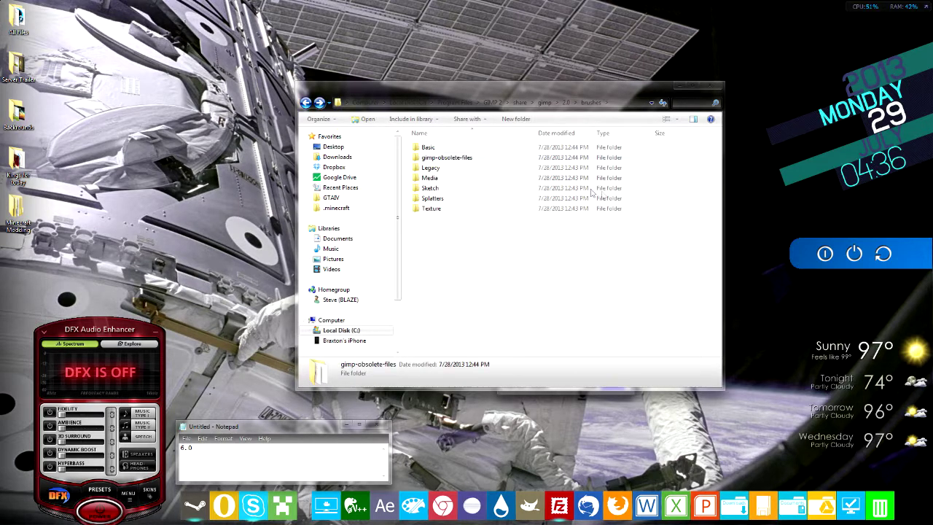
pyautogui.doubleClick(499, 156)
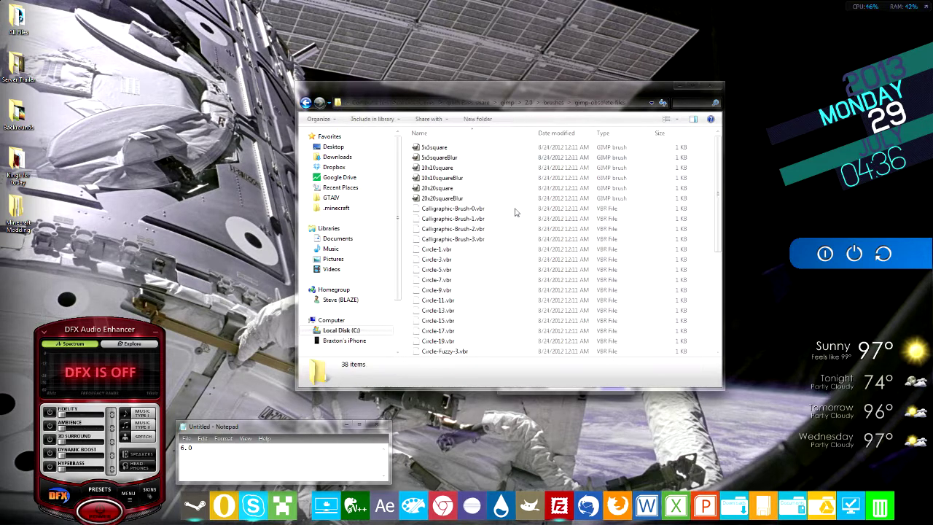
pyautogui.hotkey('ctrl', 'v')
pyautogui.click(455, 299)
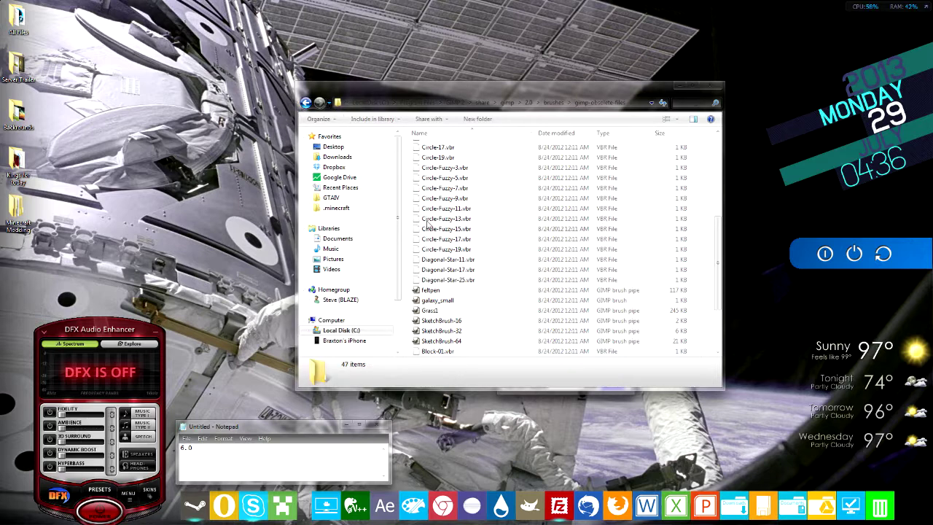
# - Check the contents of the Basic and Legacy folders and return to the brushes folder
pyautogui.click(312, 104)
pyautogui.doubleClick(427, 148)
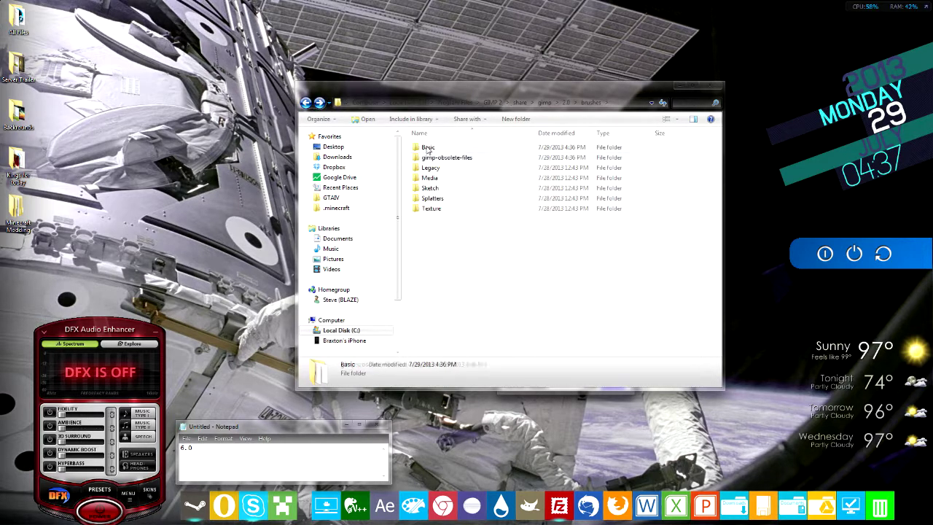
pyautogui.moveTo(541, 188)
pyautogui.mouseDown()
pyautogui.moveTo(403, 155)
pyautogui.moveTo(430, 159)
pyautogui.moveTo(412, 162)
pyautogui.moveTo(440, 205)
pyautogui.mouseUp()
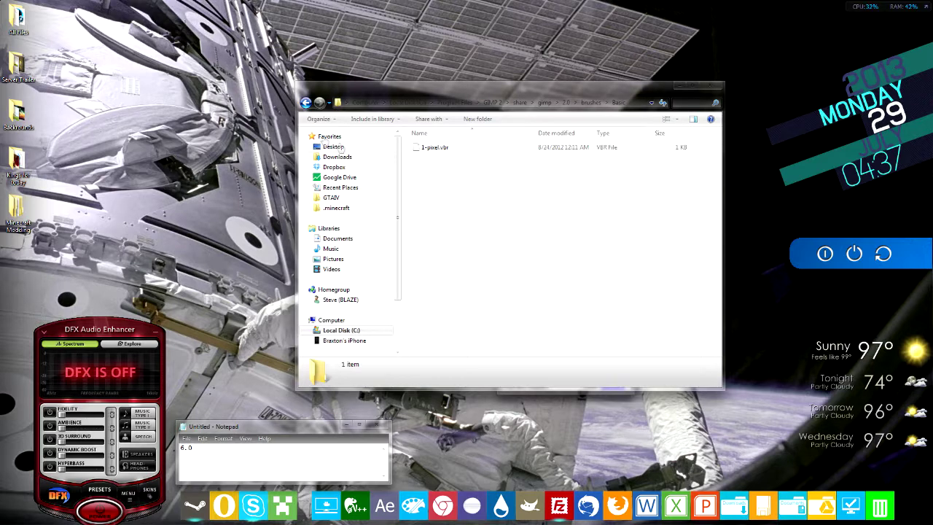
pyautogui.click(306, 103)
pyautogui.doubleClick(430, 168)
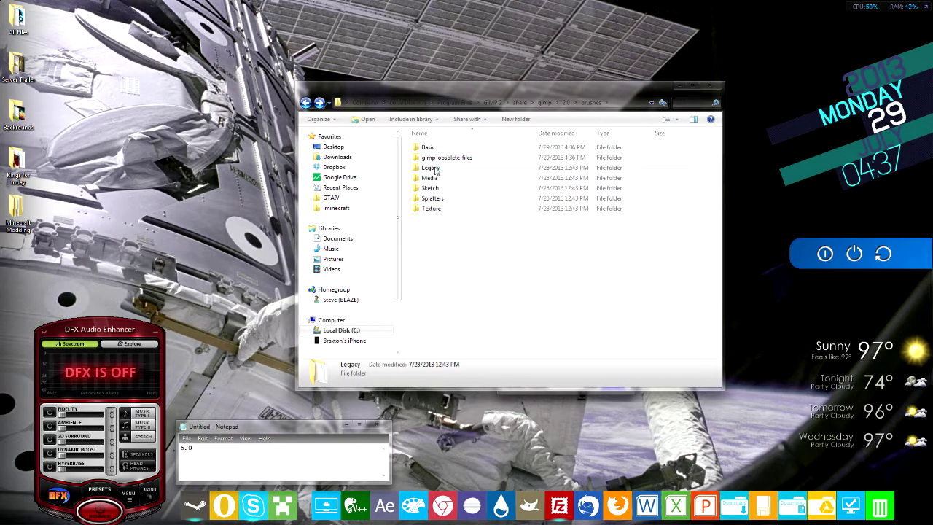
pyautogui.click(307, 103)
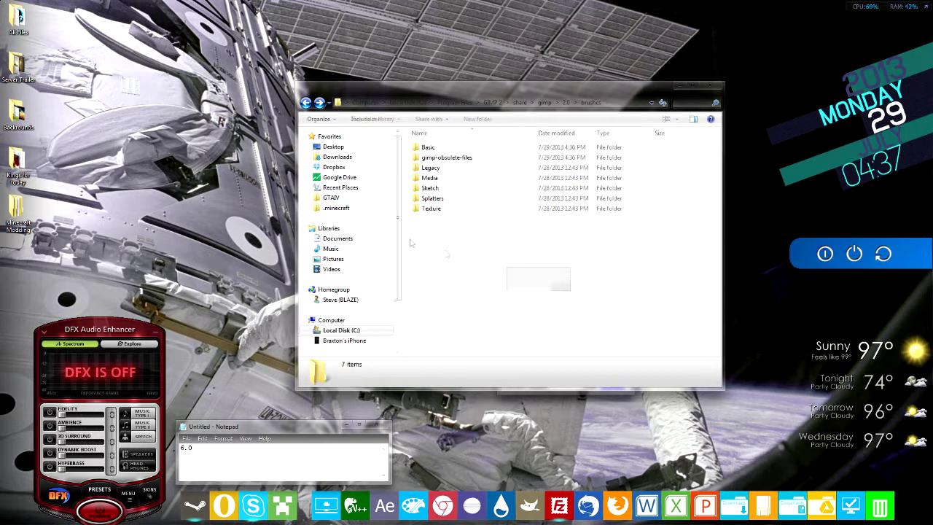
# - Delete the Legacy, Media, Sketch, Splatters and Texture folders from the brushes folder
pyautogui.moveTo(570, 290)
pyautogui.mouseDown()
pyautogui.moveTo(405, 188)
pyautogui.moveTo(326, 167)
pyautogui.mouseUp()
pyautogui.moveTo(489, 183); pyautogui.dragTo(445, 161)
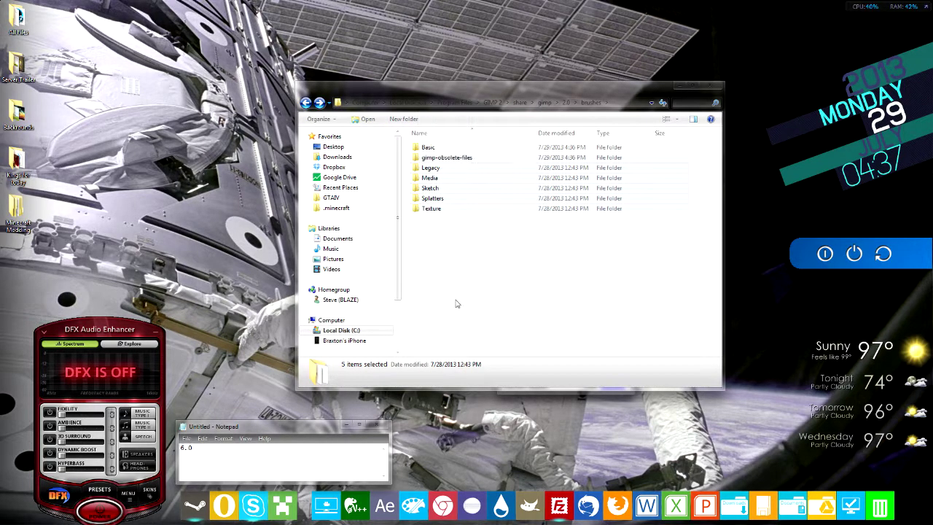
pyautogui.click(456, 304)
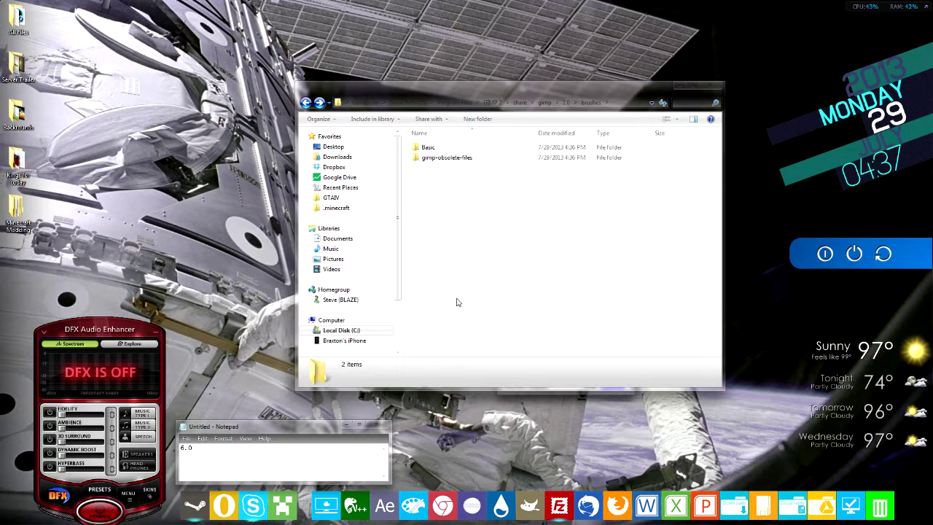
# - Move the brushes folder window up to uncover the timer and minimize it
pyautogui.moveTo(519, 109); pyautogui.dragTo(401, 100)
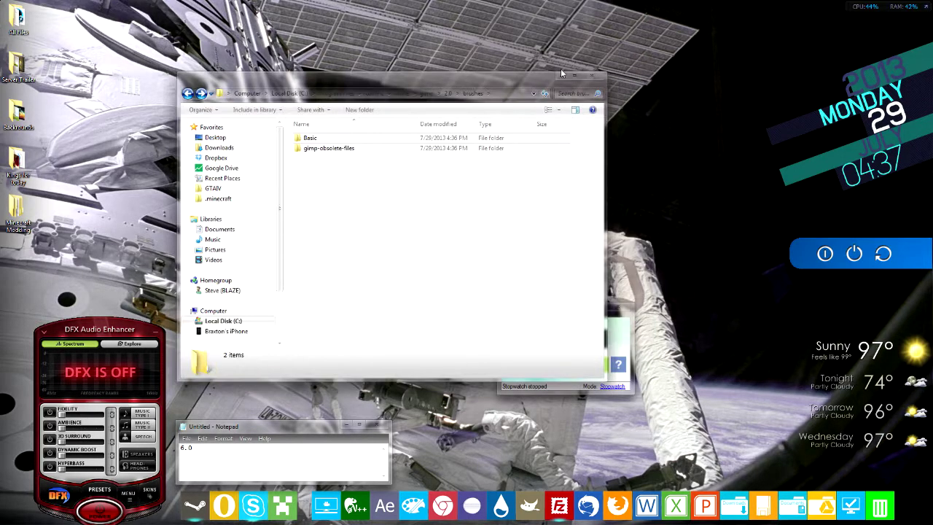
pyautogui.moveTo(500, 86); pyautogui.dragTo(619, 28)
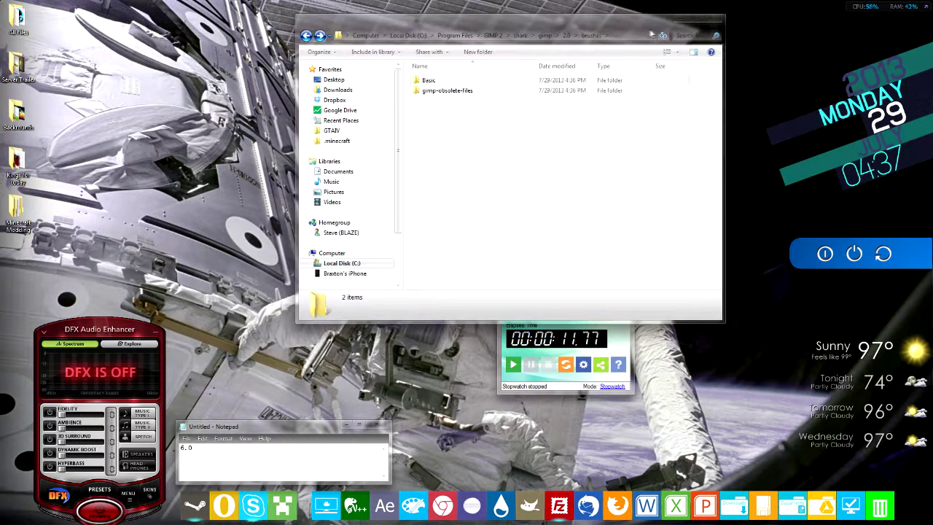
pyautogui.click(679, 17)
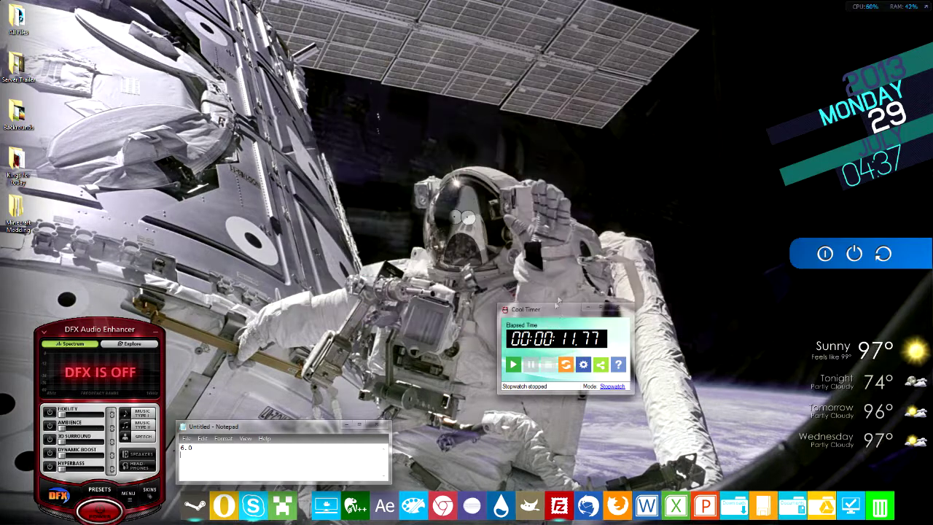
# - Reset the stopwatch to zero and place the timer window directly above the Notepad window
pyautogui.click(566, 364)
pyautogui.moveTo(266, 453); pyautogui.dragTo(188, 430)
pyautogui.click(268, 321)
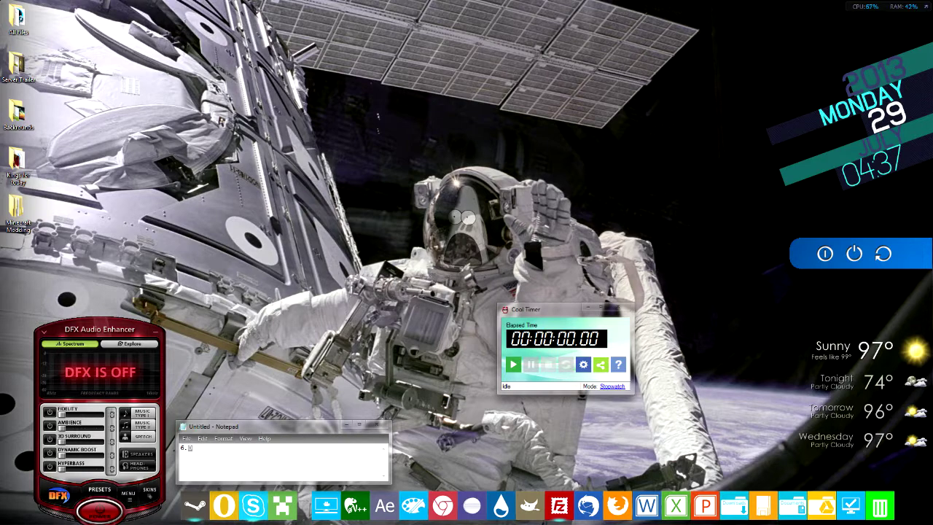
pyautogui.moveTo(511, 300); pyautogui.dragTo(220, 331)
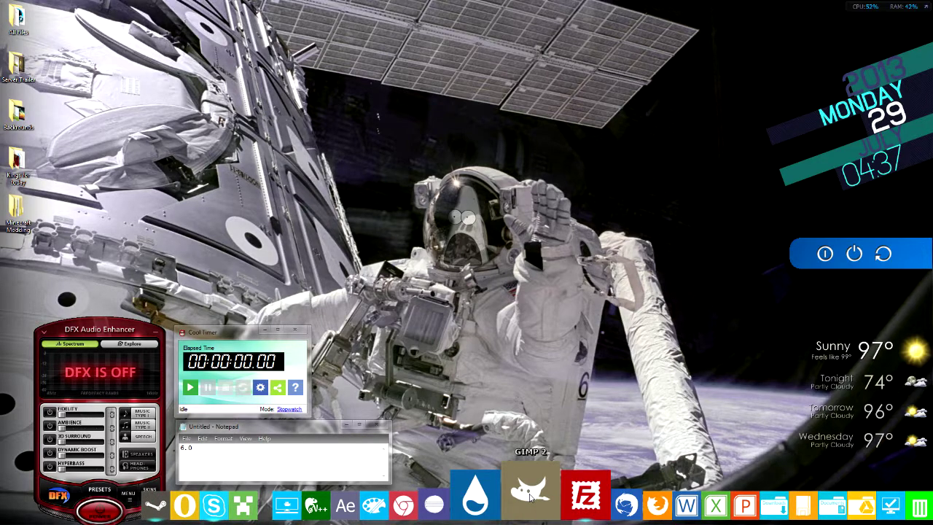
# - Time a GIMP launch with the stopwatch, moving GIMP's main window down to uncover the timer and stop it
pyautogui.moveTo(237, 331); pyautogui.dragTo(612, 437)
pyautogui.click(565, 490)
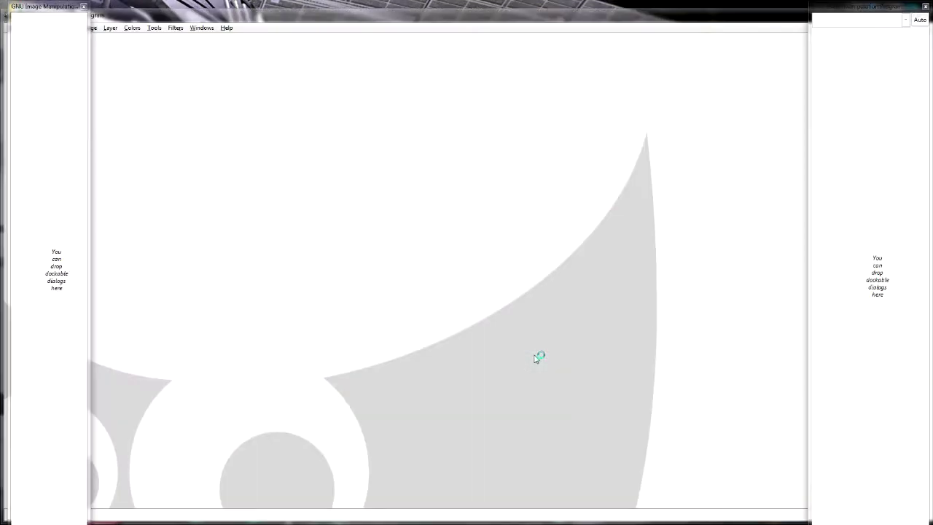
pyautogui.moveTo(612, 15); pyautogui.dragTo(605, 487)
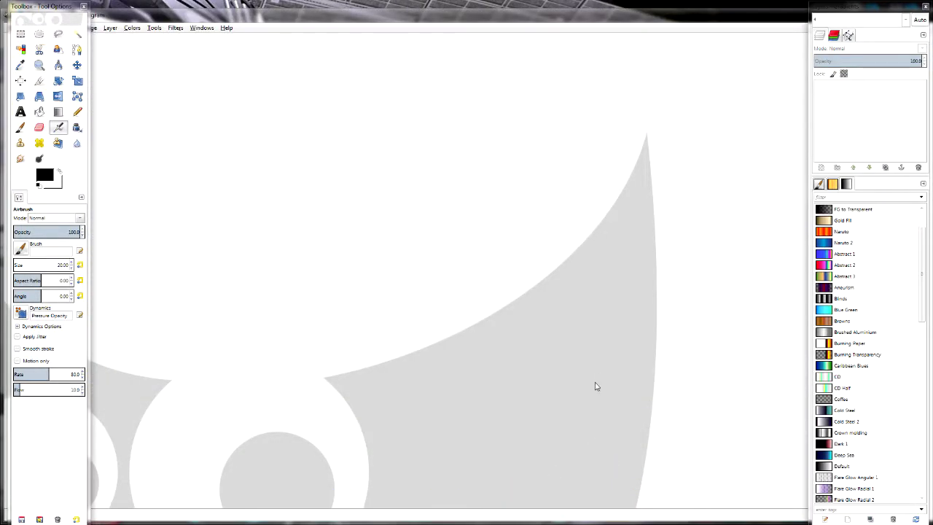
pyautogui.moveTo(606, 11); pyautogui.dragTo(573, 176)
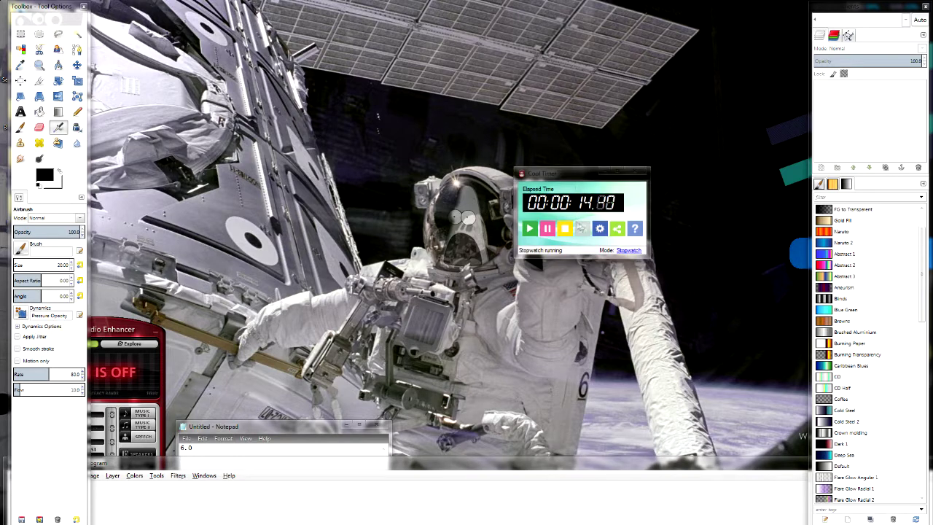
pyautogui.click(562, 229)
# - Record 4.0 on a second line of the Notepad note beside the timer and move GIMP's main window back up
pyautogui.moveTo(259, 431); pyautogui.dragTo(360, 197)
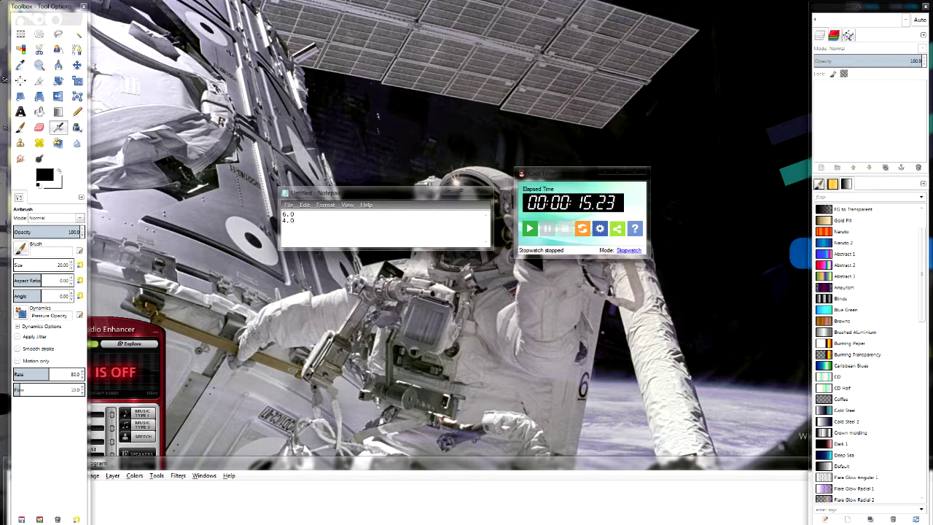
pyautogui.moveTo(442, 457); pyautogui.dragTo(453, 4)
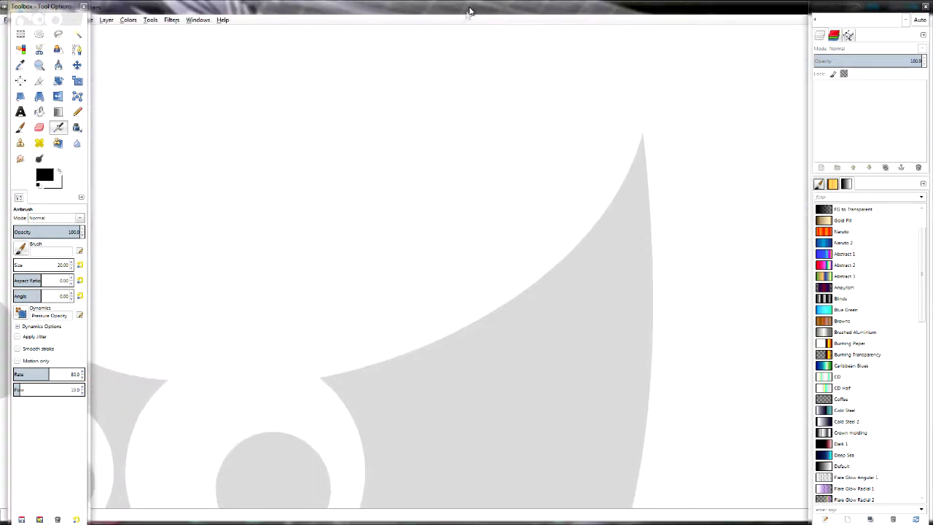
pyautogui.moveTo(471, 13); pyautogui.dragTo(453, 4)
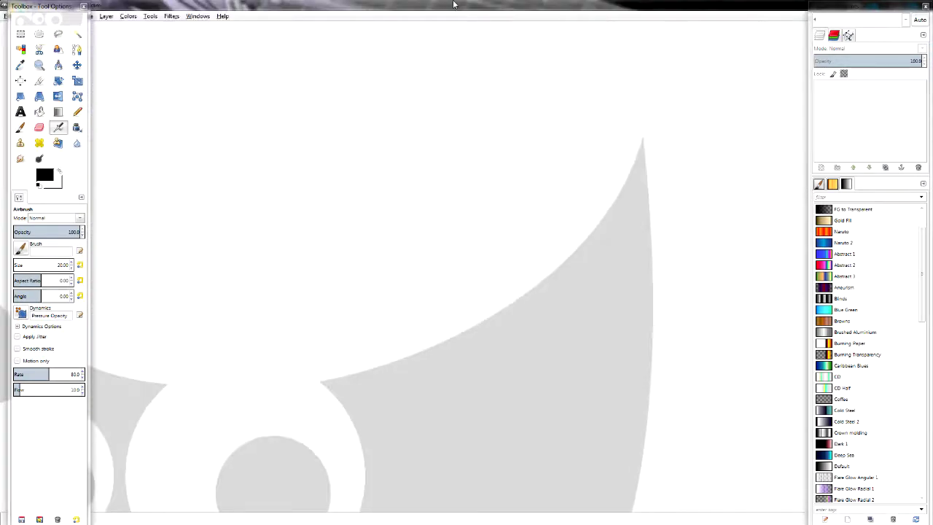